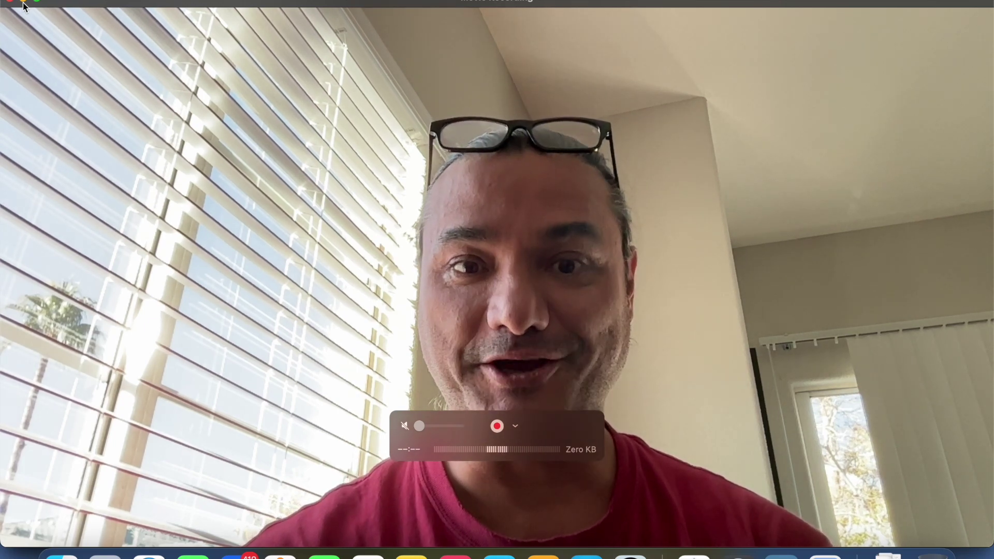
- Minimize the QuickTime webcam recording window to reveal the TradingView chart behind it
{"action": "left_click", "coordinate": [23, 4]}
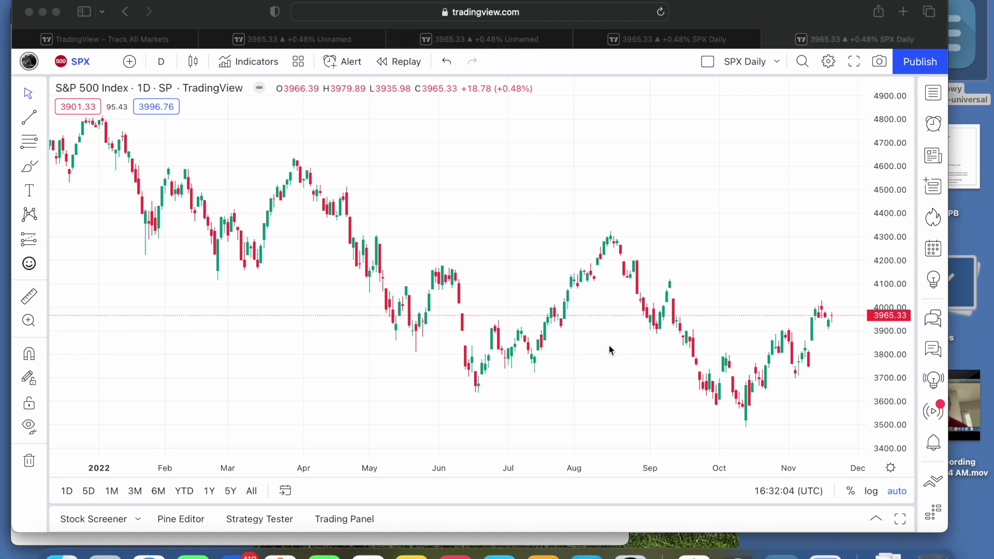
- Activate the Safari window showing the TradingView SPX daily chart
{"action": "left_click", "coordinate": [186, 494]}
- Switch the S&P 500 daily chart's date range to YTD
{"action": "left_click", "coordinate": [185, 493]}
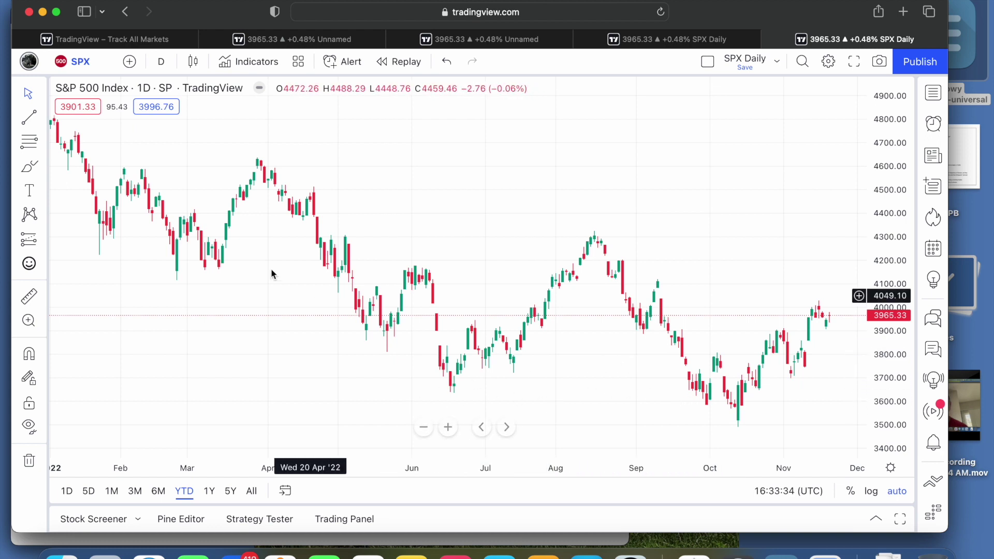
- Add the Volume indicator from the Technicals list so volume bars sit under the SPX candles
{"action": "left_click", "coordinate": [256, 61]}
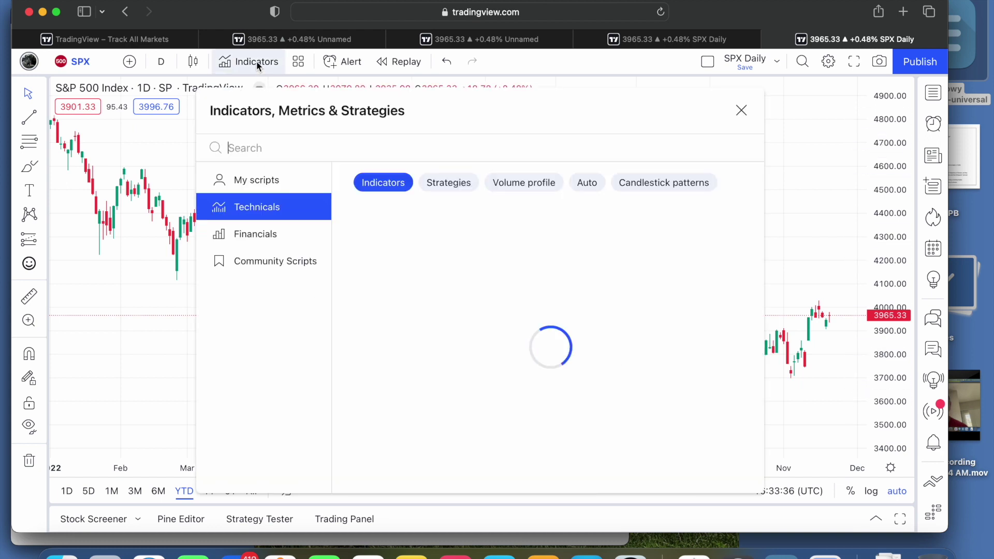
{"action": "scroll", "coordinate": [440, 365], "scroll_direction": "down", "scroll_amount": 1}
{"action": "scroll", "coordinate": [443, 370], "scroll_direction": "down", "scroll_amount": 20}
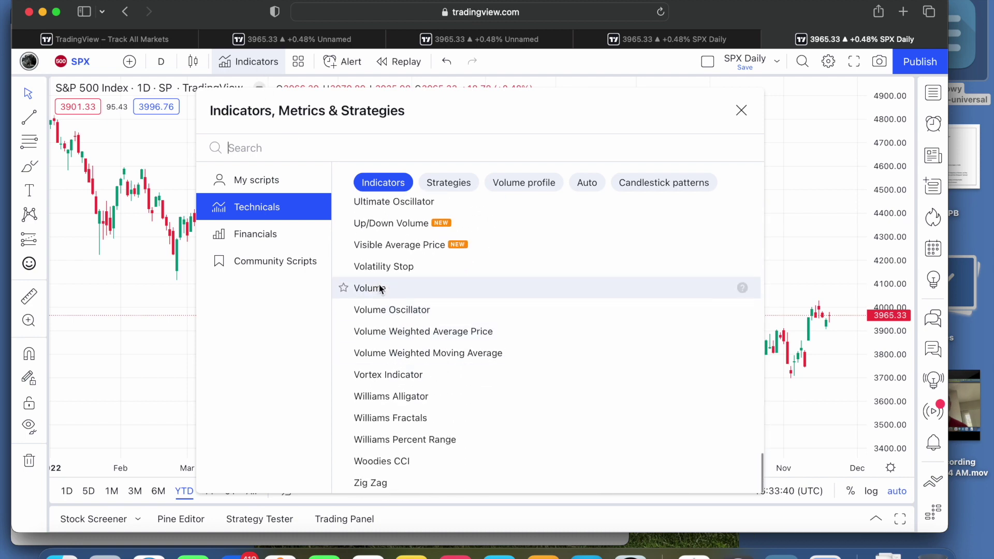
{"action": "left_click", "coordinate": [384, 288]}
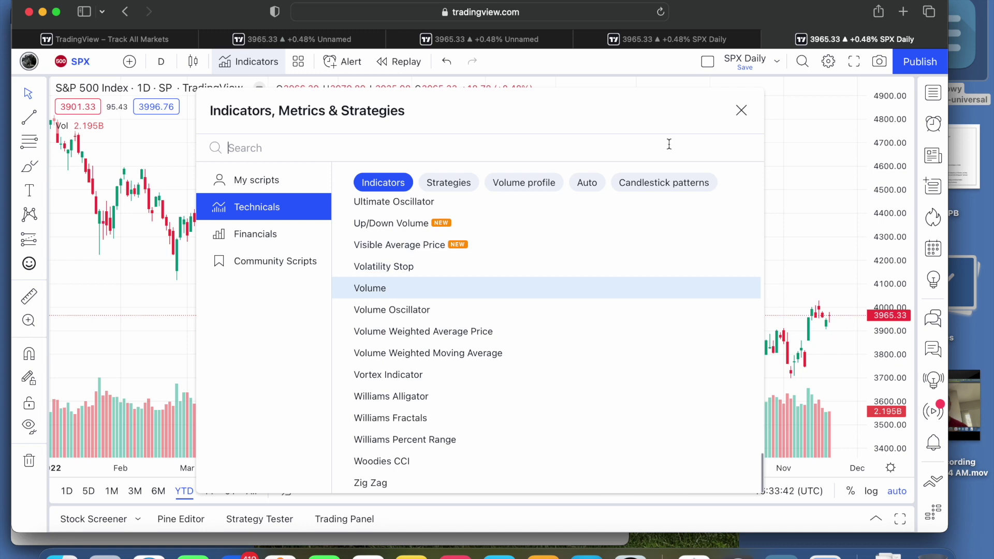
{"action": "left_click", "coordinate": [741, 111]}
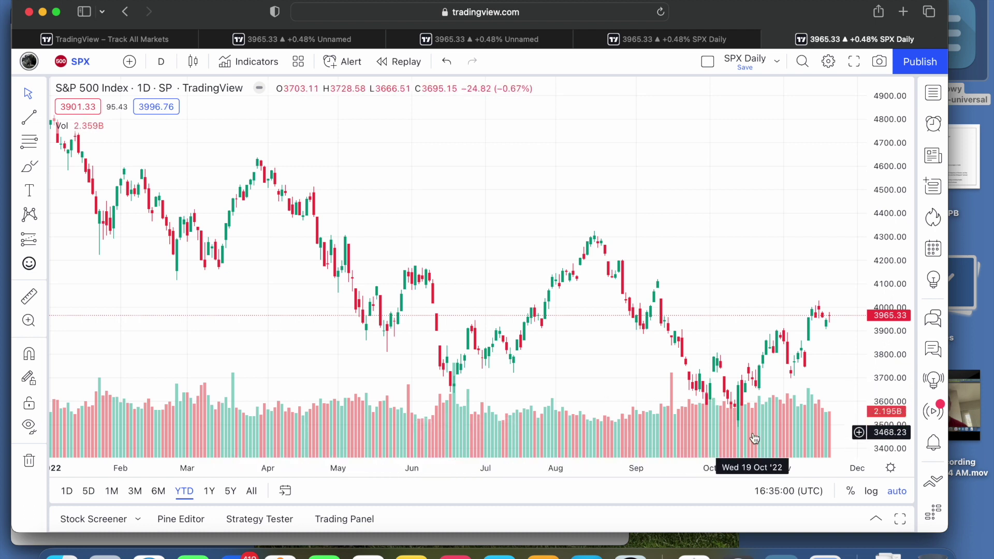
- Remove the Volume indicator from the SPX daily chart through its context menu
{"action": "right_click", "coordinate": [558, 423]}
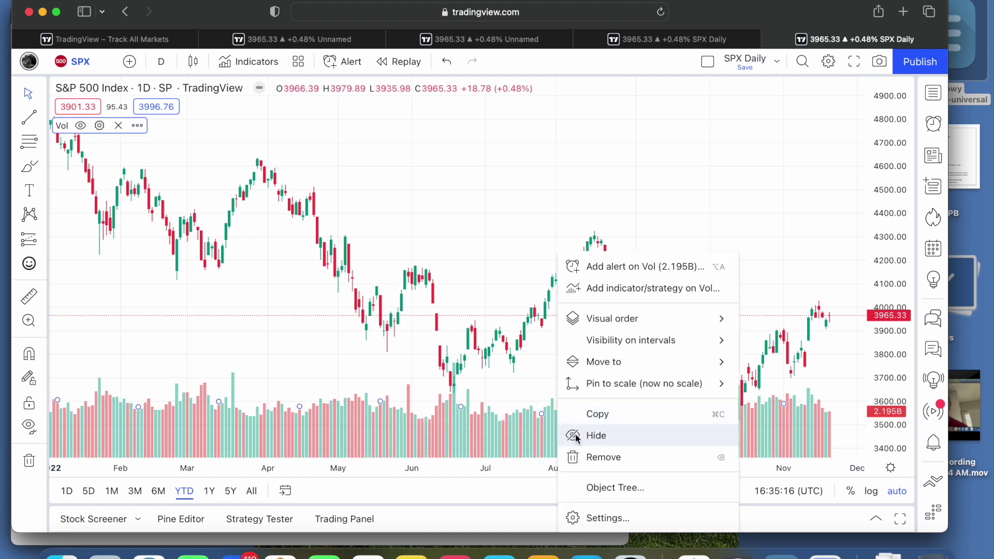
{"action": "left_click", "coordinate": [600, 457]}
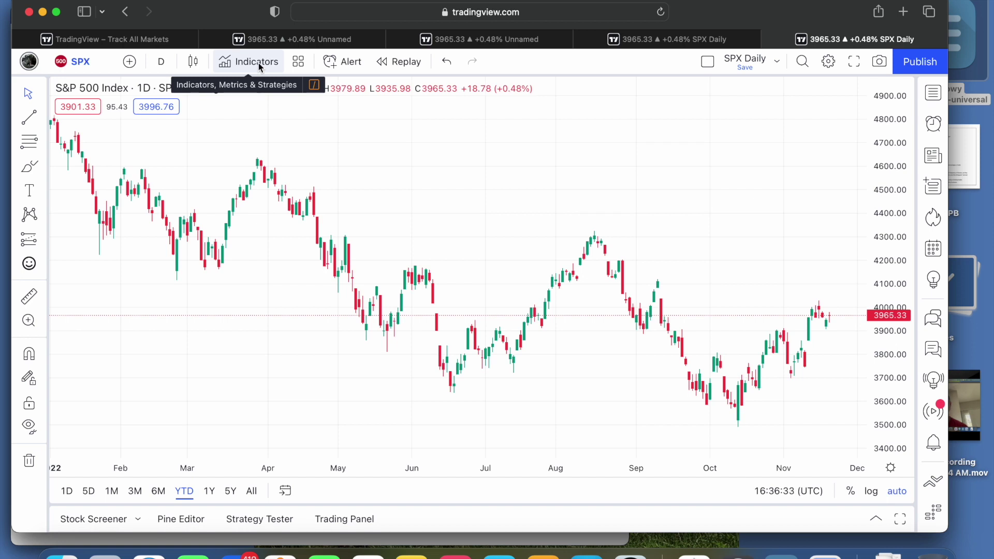
- Add the Visible Range Volume Profile (VRVP) indicator to the SPX daily chart
{"action": "left_click", "coordinate": [259, 63]}
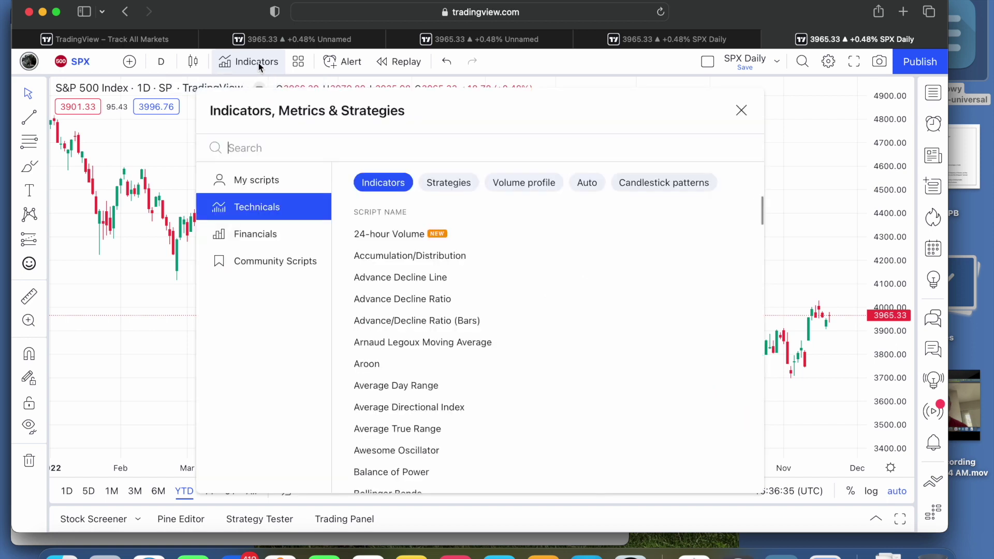
{"action": "left_click", "coordinate": [542, 179]}
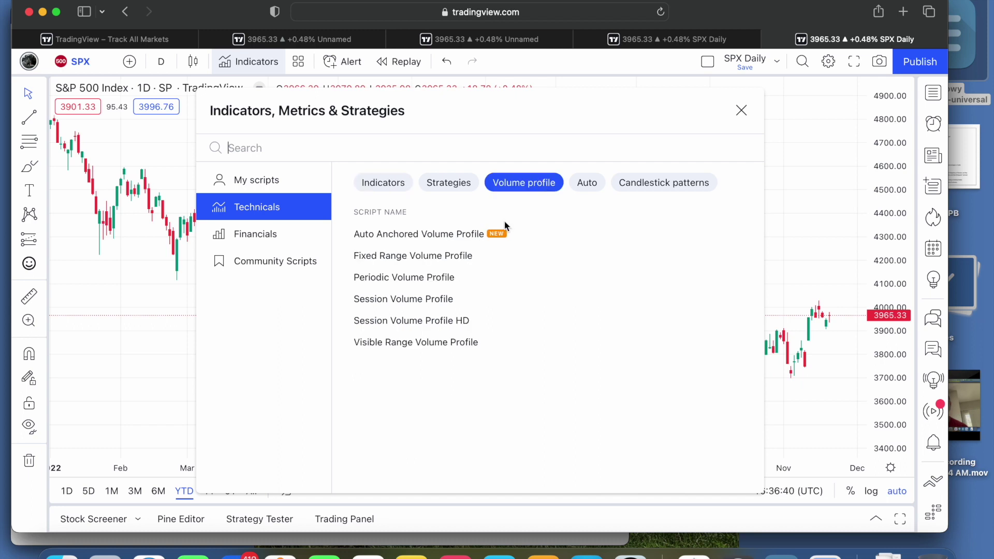
{"action": "left_click", "coordinate": [411, 345]}
{"action": "left_click", "coordinate": [741, 111]}
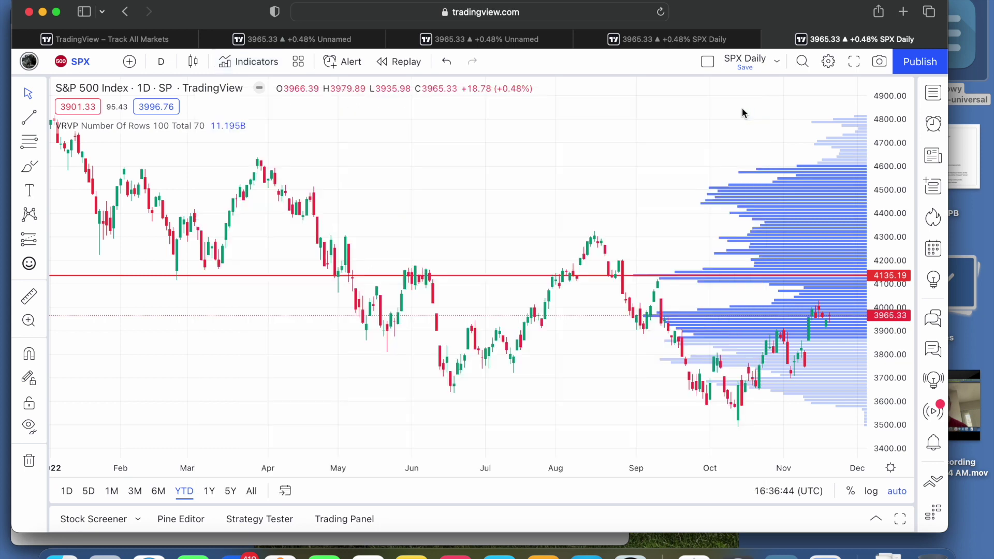
{"action": "left_click_drag", "start_coordinate": [620, 346], "coordinate": [415, 355]}
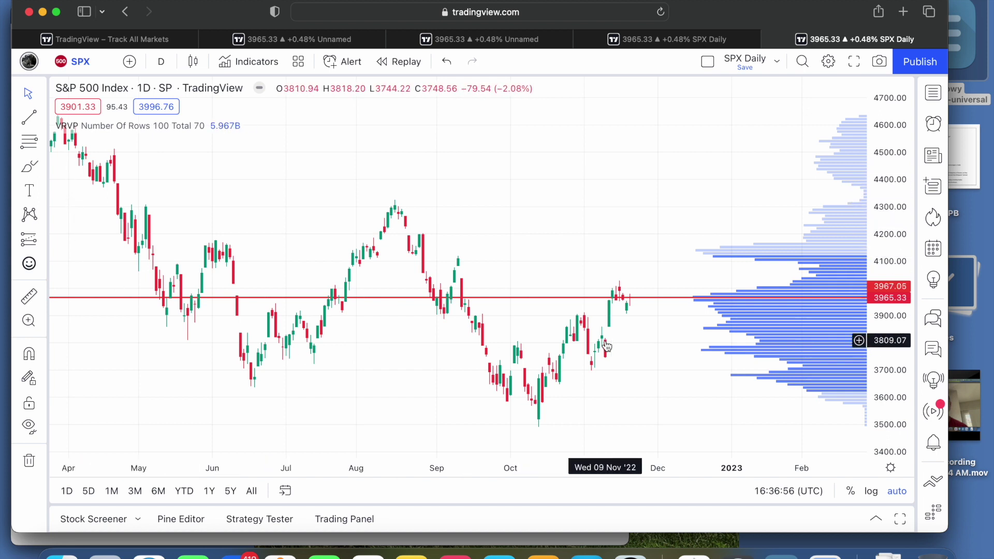
{"action": "left_click_drag", "start_coordinate": [433, 371], "coordinate": [485, 367]}
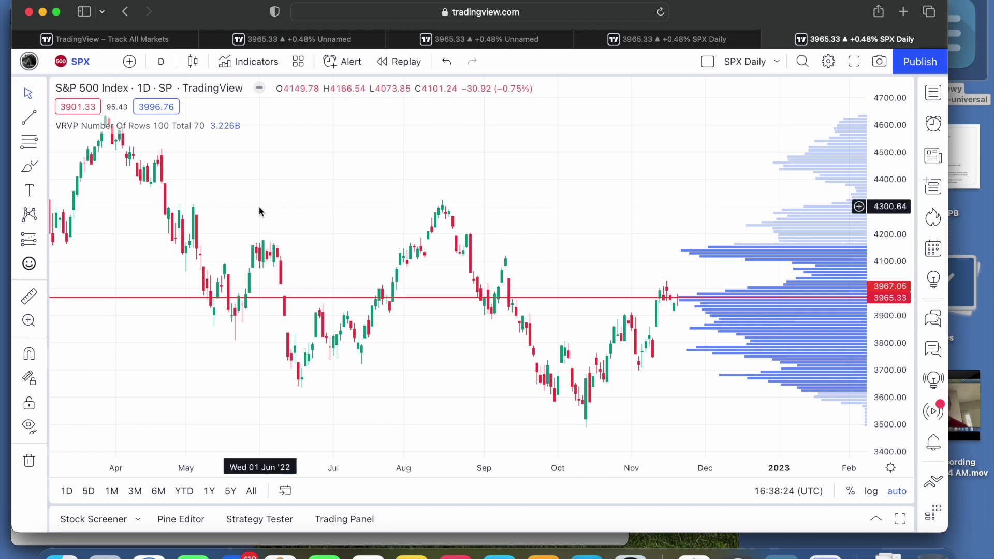
- Add the Volume indicator twice from the Technicals list, giving two Vol entries
{"action": "left_click", "coordinate": [258, 69]}
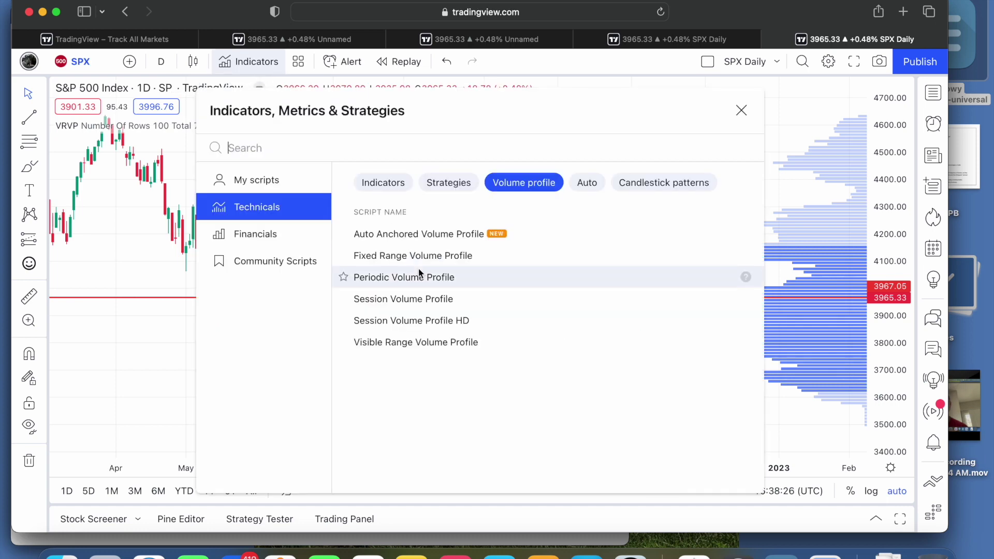
{"action": "left_click", "coordinate": [374, 183]}
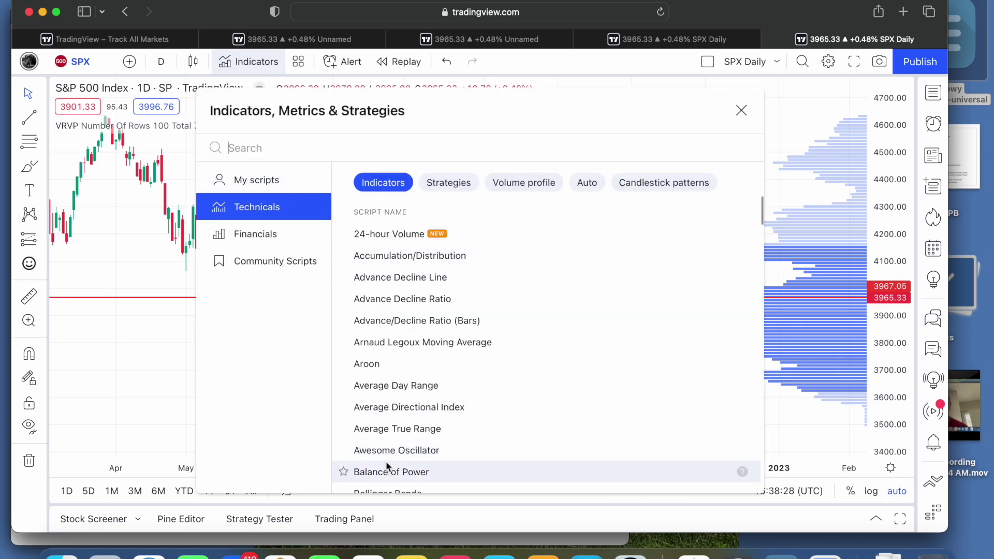
{"action": "scroll", "coordinate": [386, 461], "scroll_direction": "down", "scroll_amount": 20}
{"action": "scroll", "coordinate": [386, 466], "scroll_direction": "down", "scroll_amount": 3}
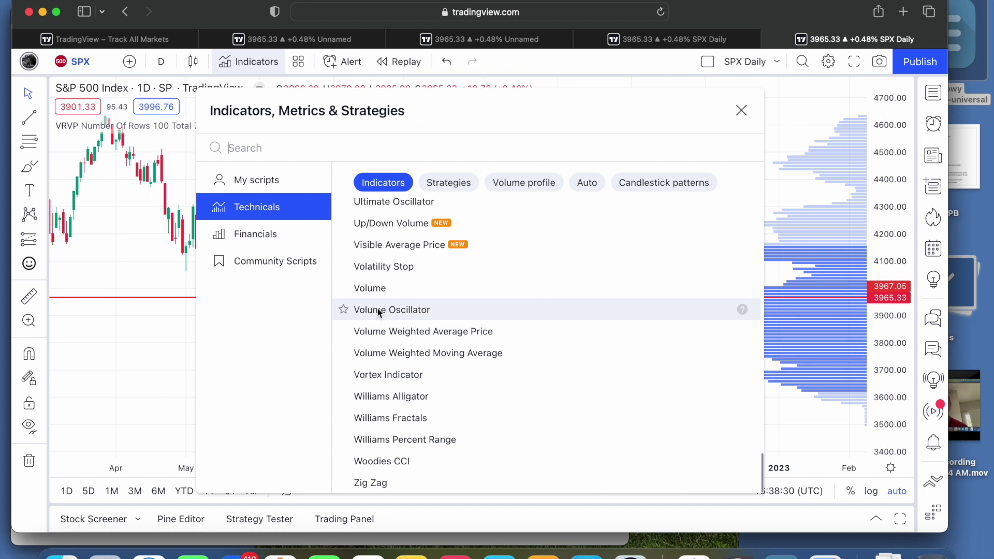
{"action": "left_click", "coordinate": [376, 287]}
{"action": "left_click", "coordinate": [377, 288]}
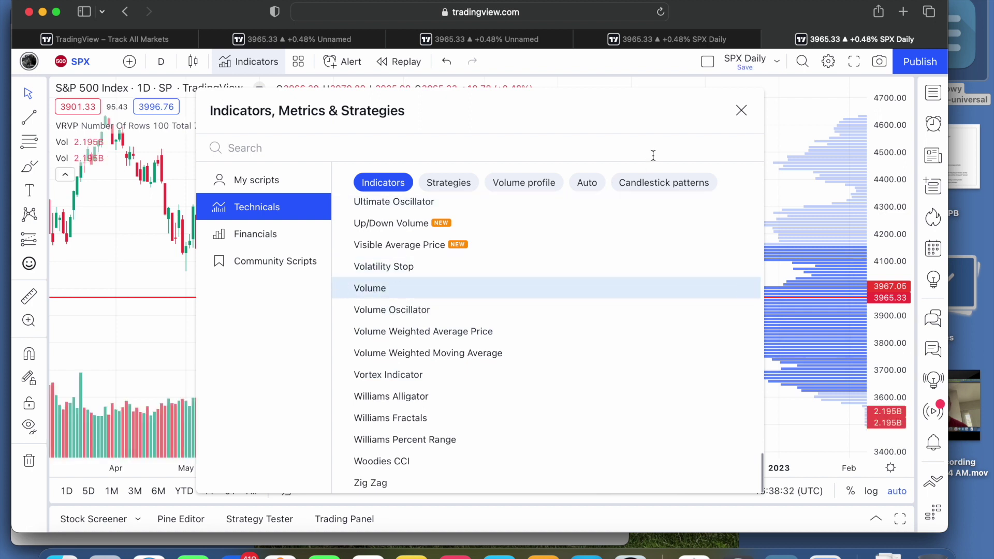
{"action": "left_click", "coordinate": [742, 114]}
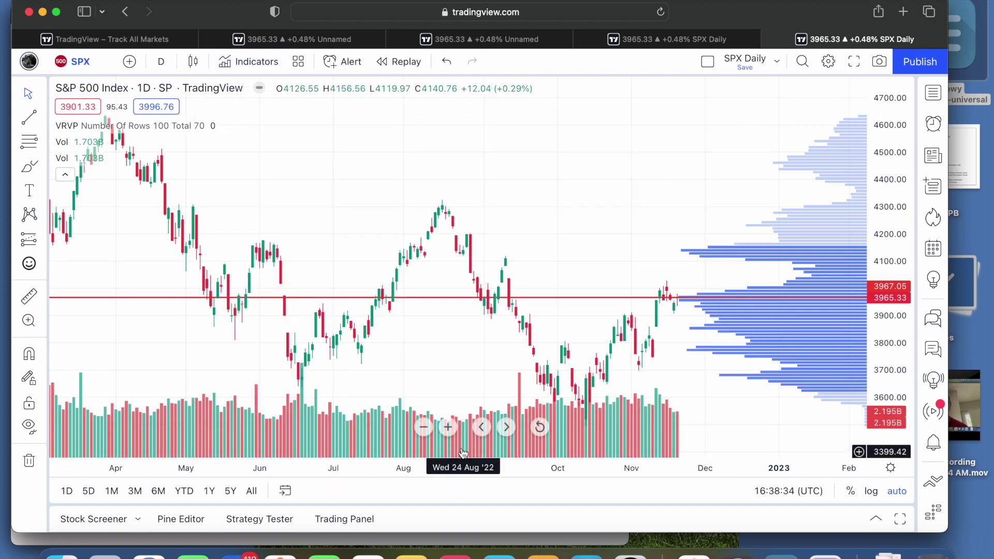
- Remove the duplicate Vol indicator and then the remaining one from the daily chart
{"action": "right_click", "coordinate": [356, 433]}
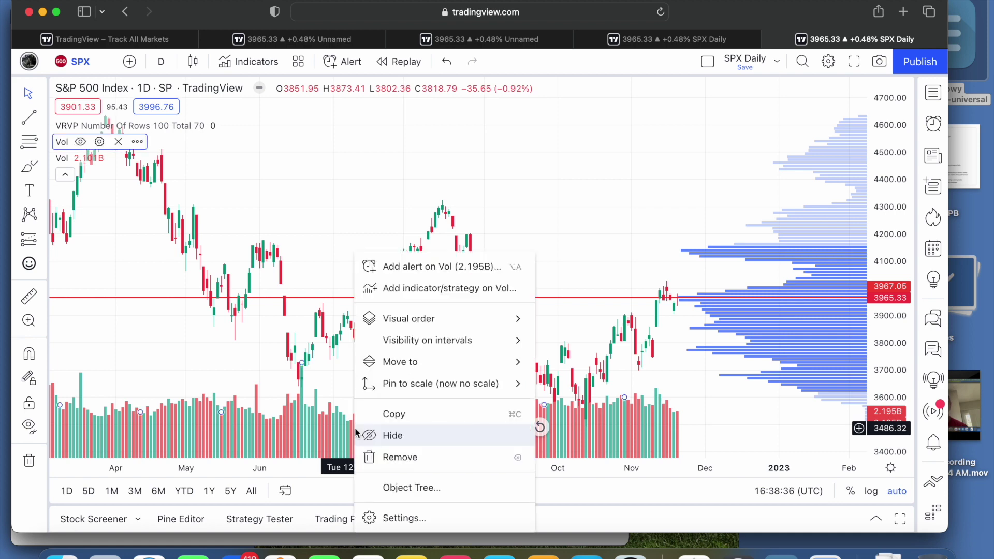
{"action": "left_click", "coordinate": [400, 457]}
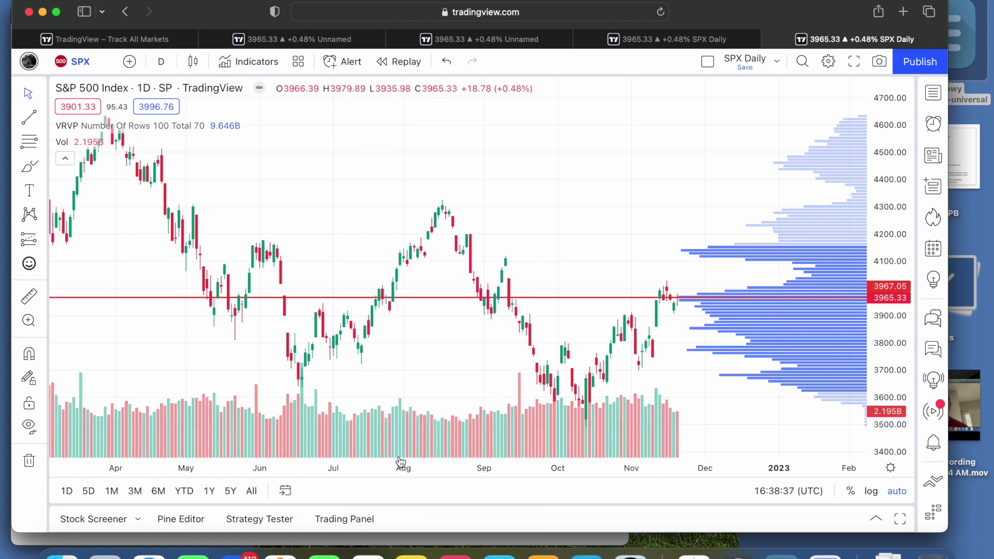
{"action": "right_click", "coordinate": [571, 443]}
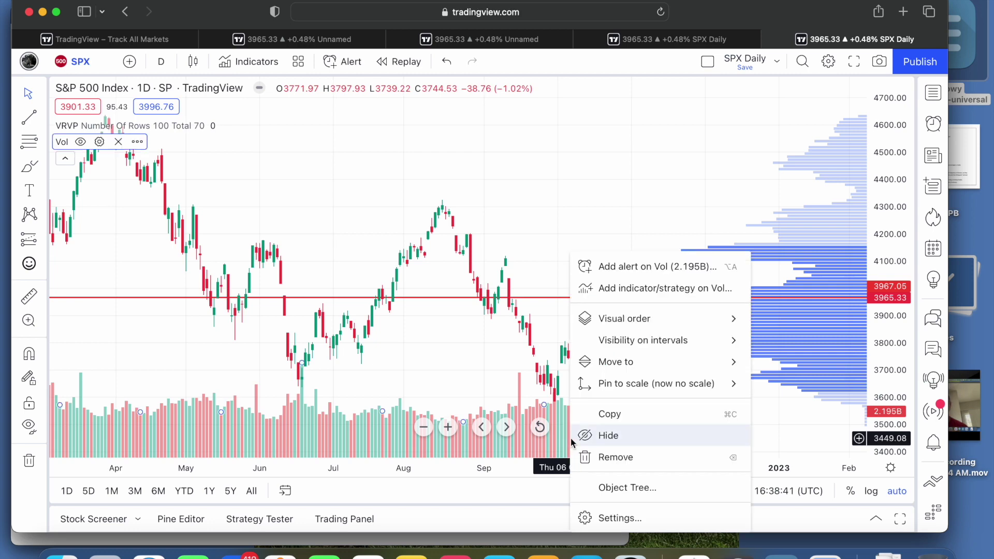
{"action": "left_click", "coordinate": [610, 454]}
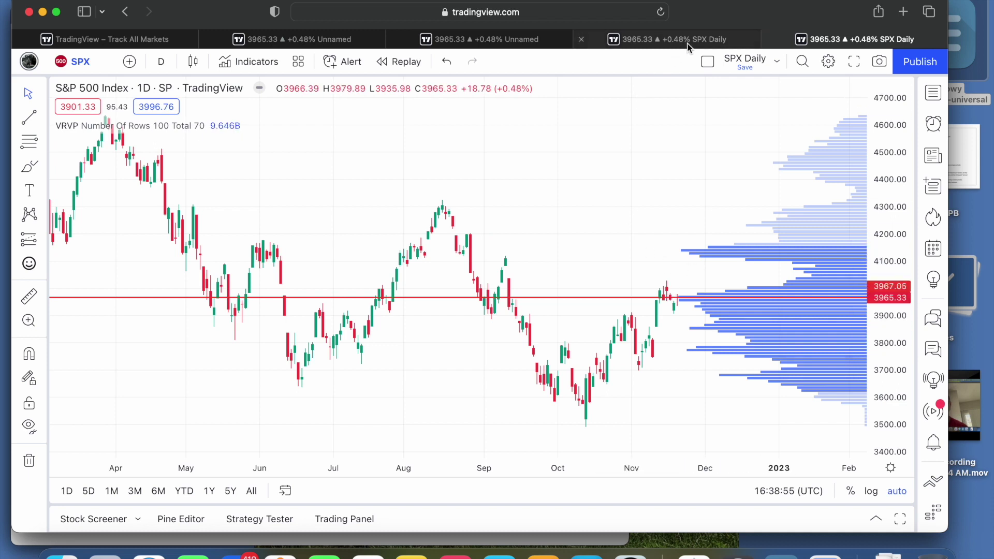
- Switch to the Unnamed tab holding the 1h SPX layout with its range profile and trendlines
{"action": "mouse_move", "coordinate": [688, 47]}
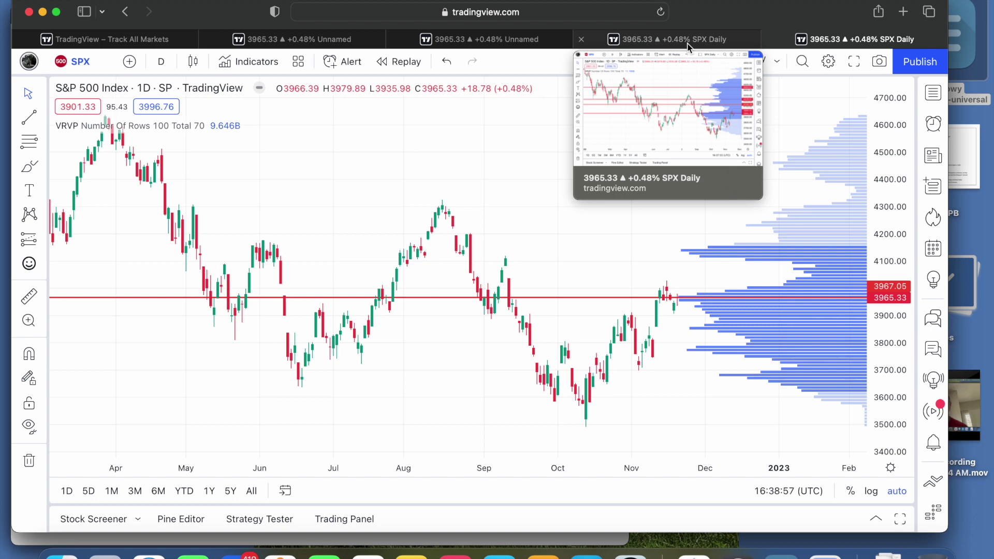
{"action": "left_click", "coordinate": [687, 42]}
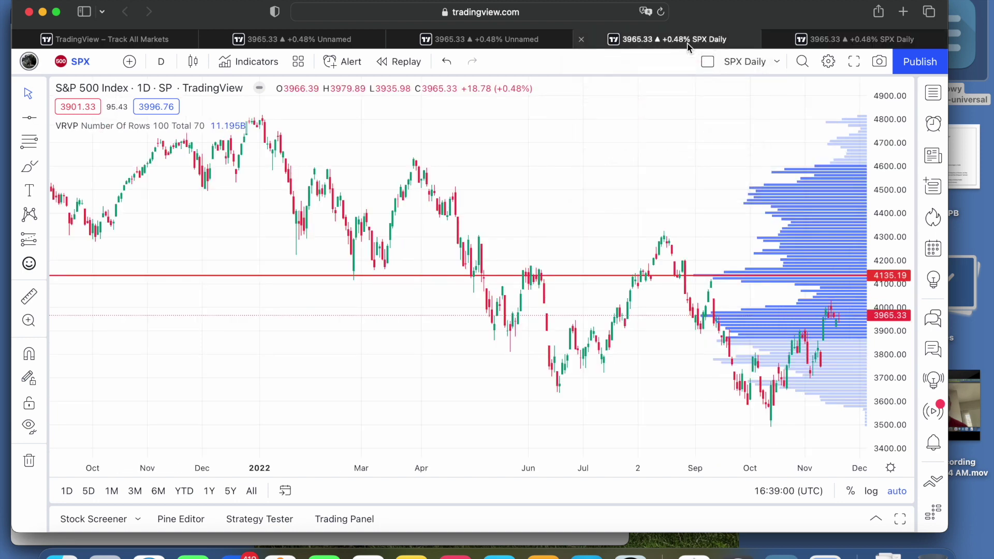
{"action": "left_click", "coordinate": [522, 42]}
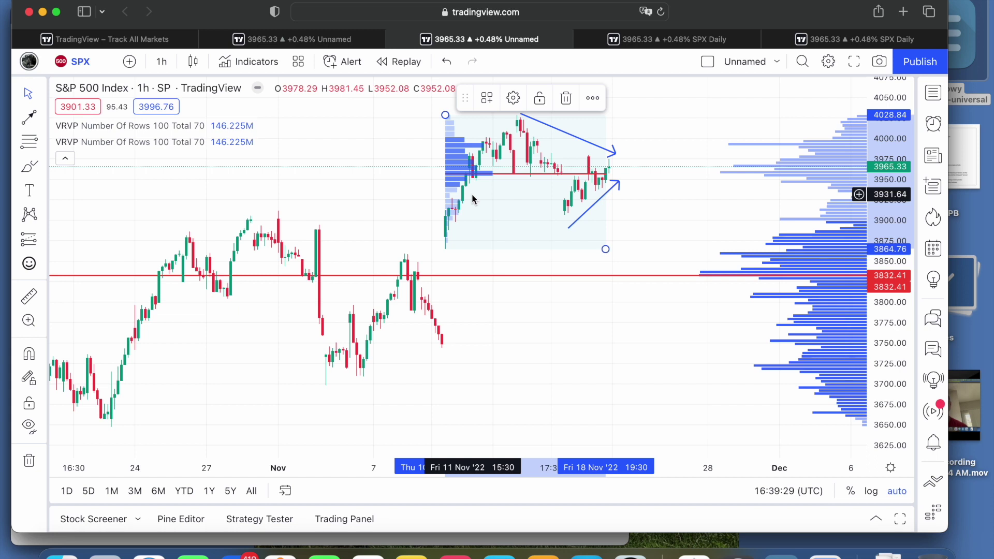
- Review the fixed-range volume profile box, then return to QuickTime's camera recording
{"action": "left_click", "coordinate": [454, 266]}
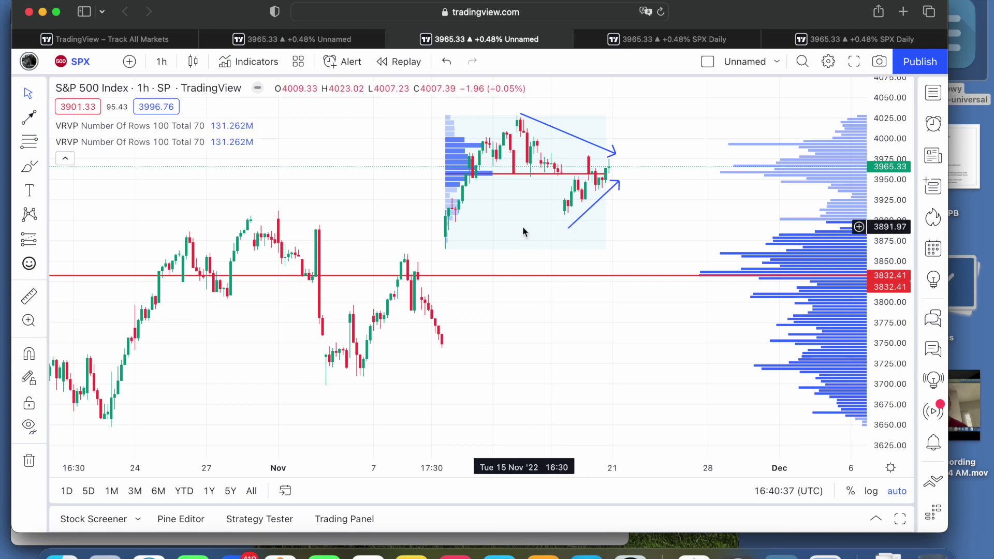
{"action": "left_click", "coordinate": [489, 181]}
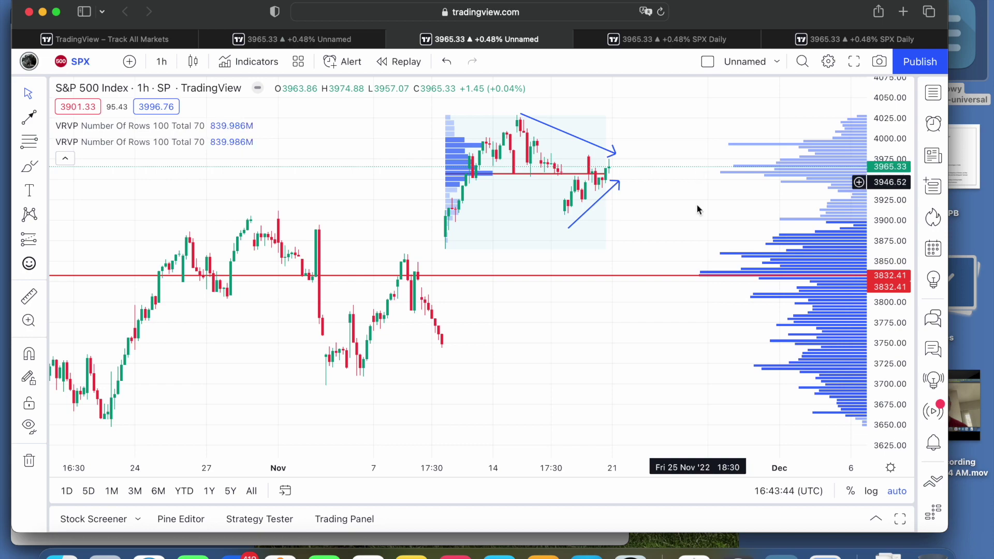
{"action": "left_click", "coordinate": [738, 552]}
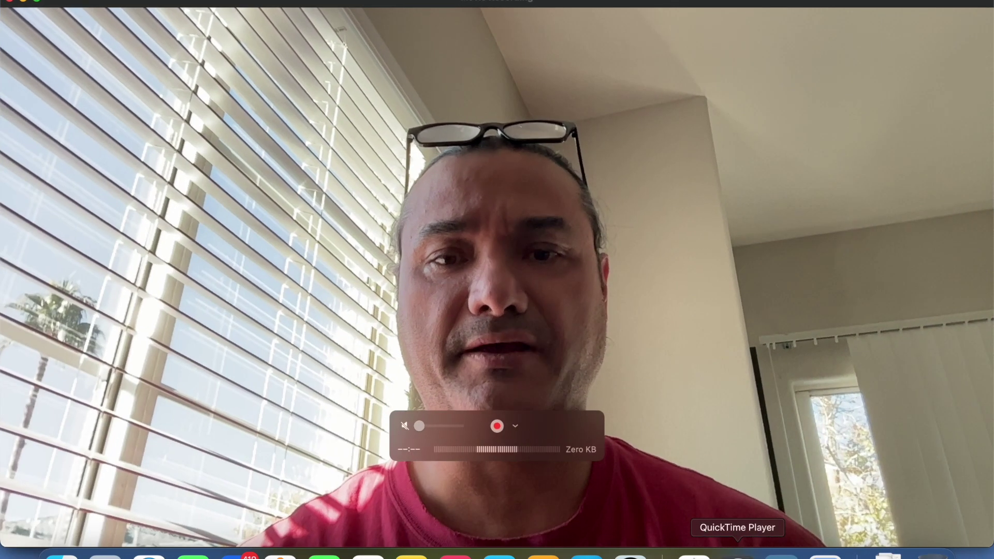